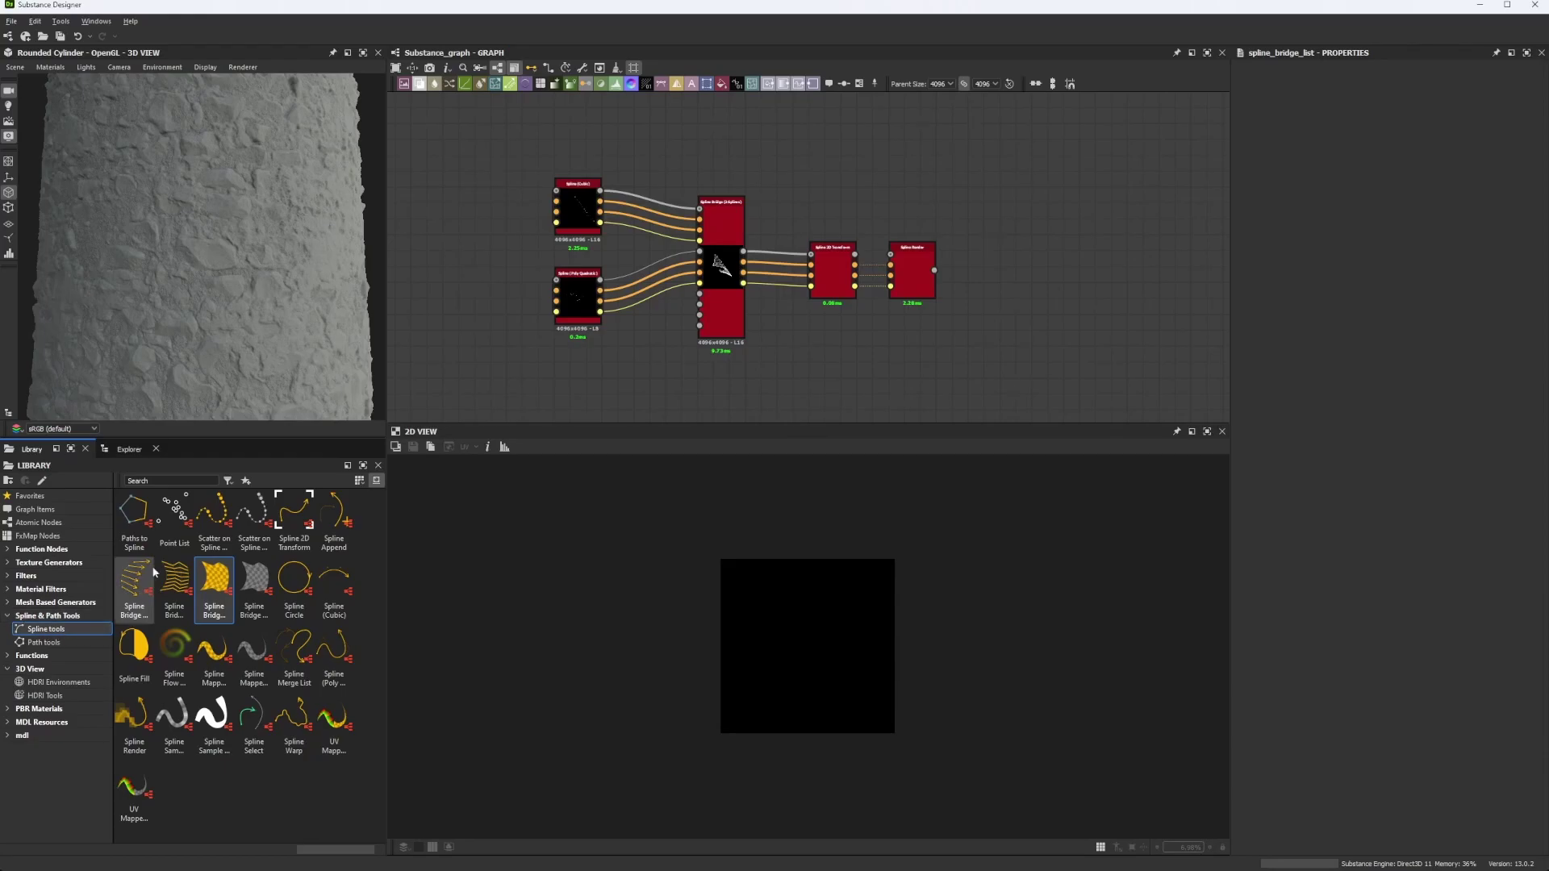
- Add a second Spline Bridge node to the graph, then delete it again
middle_click_drag(615, 380, 619, 331)
left_click(129, 600)
left_click_drag(135, 581, 556, 342)
middle_click_drag(630, 344, 659, 313)
scroll(736, 214, "up", 3)
scroll(781, 410, "down", 5)
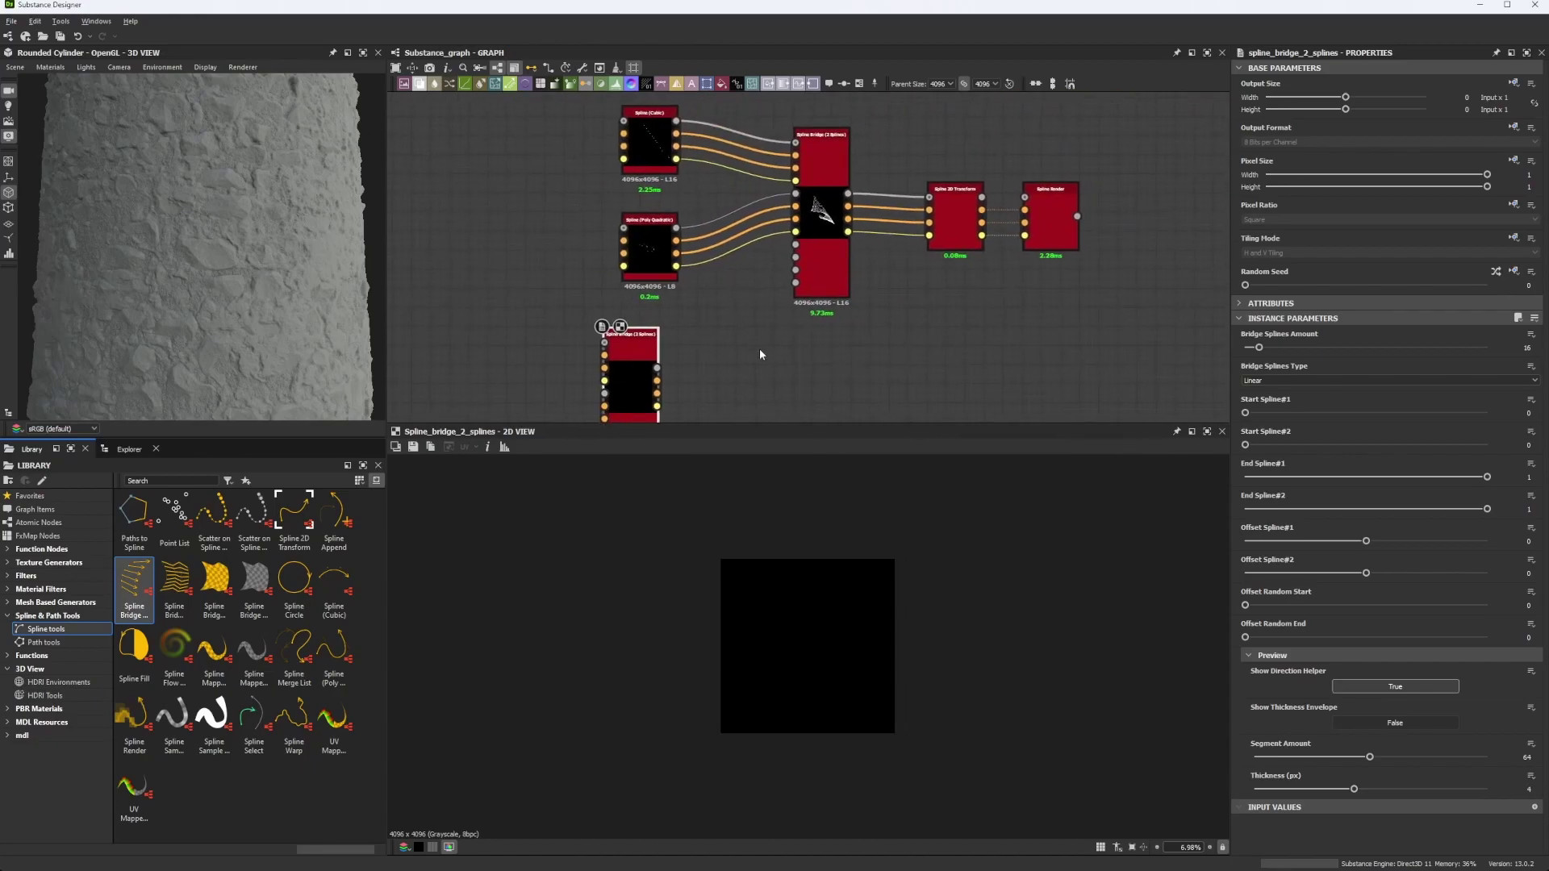
key("Delete")
- Preview the Spline Bridge output and lower its Start Spline#1 from 0.59 to 0.36
middle_click_drag(560, 263, 508, 292)
left_click(790, 300)
double_click(789, 300)
scroll(792, 628, "up", 2)
scroll(784, 621, "down", 2)
left_click_drag(1387, 412, 1371, 454)
- On Spline (Cubic), try moving a control point and the p1 tangent, undo both, then nudge p2
left_click(597, 170)
middle_click_drag(985, 726, 973, 688)
left_click_drag(853, 665, 767, 692)
key("ctrl+z")
left_click_drag(997, 776, 829, 793)
key("ctrl+z")
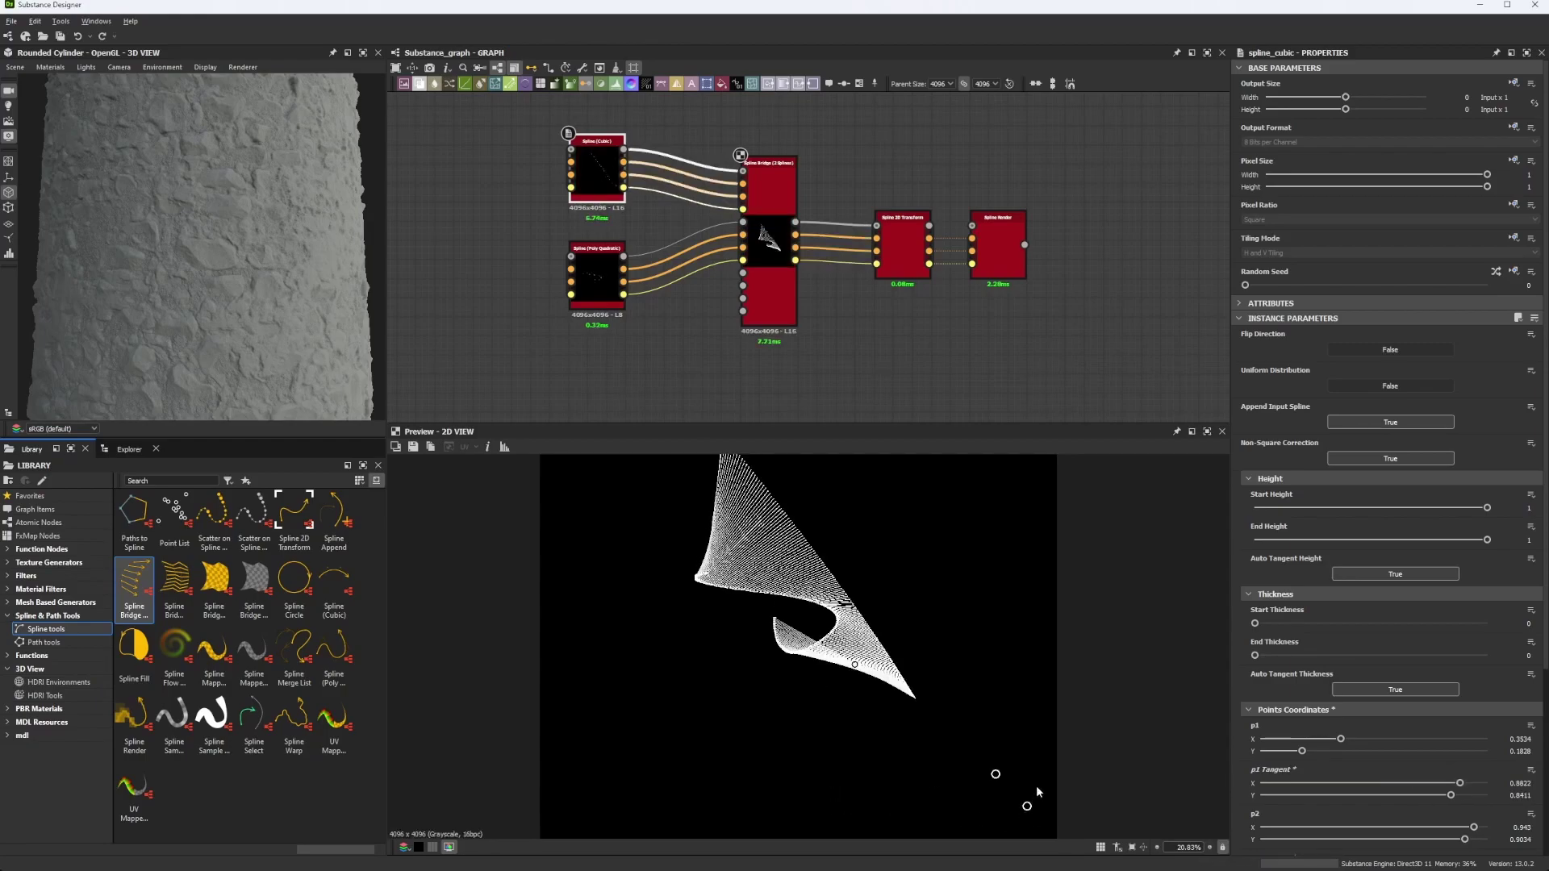
mouse_move(1031, 805)
left_mouse_down()
mouse_move(1000, 593)
mouse_move(958, 853)
mouse_move(536, 802)
mouse_move(916, 640)
mouse_move(952, 546)
mouse_move(1027, 806)
left_mouse_up()
- Preview the cubic spline alone and try bending its p2 tangent, then undo the change
double_click(595, 184)
scroll(751, 547, "up", 1)
mouse_move(581, 150)
middle_click_drag(839, 618, 784, 575)
left_click_drag(809, 676, 766, 821)
left_click_drag(817, 642, 905, 610)
key("ctrl+z")
- Select Spline (Poly Quadratic) and raise its top control point
left_click(605, 299)
left_click(605, 298)
scroll(755, 627, "up", 5)
left_click_drag(715, 552, 719, 469)
- Undo the poly-quadratic point move, select Spline Bridge, and lower Start Spline#1 to about 0.08
key("ctrl+z")
scroll(665, 230, "up", 5)
middle_click_drag(665, 229, 635, 354)
middle_click_drag(891, 327, 896, 149)
middle_click_drag(901, 213, 875, 270)
left_click(876, 273)
middle_click_drag(914, 345, 855, 220)
scroll(846, 287, "down", 3)
scroll(791, 655, "down", 3)
scroll(822, 688, "up", 6)
middle_click_drag(894, 583, 885, 621)
left_click_drag(1316, 413, 1222, 382)
- Set Start Spline#1 0.52, Start Spline#2 0.28, End Spline#2 0.21 and Offset Spline#2 -0.75
scroll(785, 669, "down", 1)
scroll(577, 807, "up", 6)
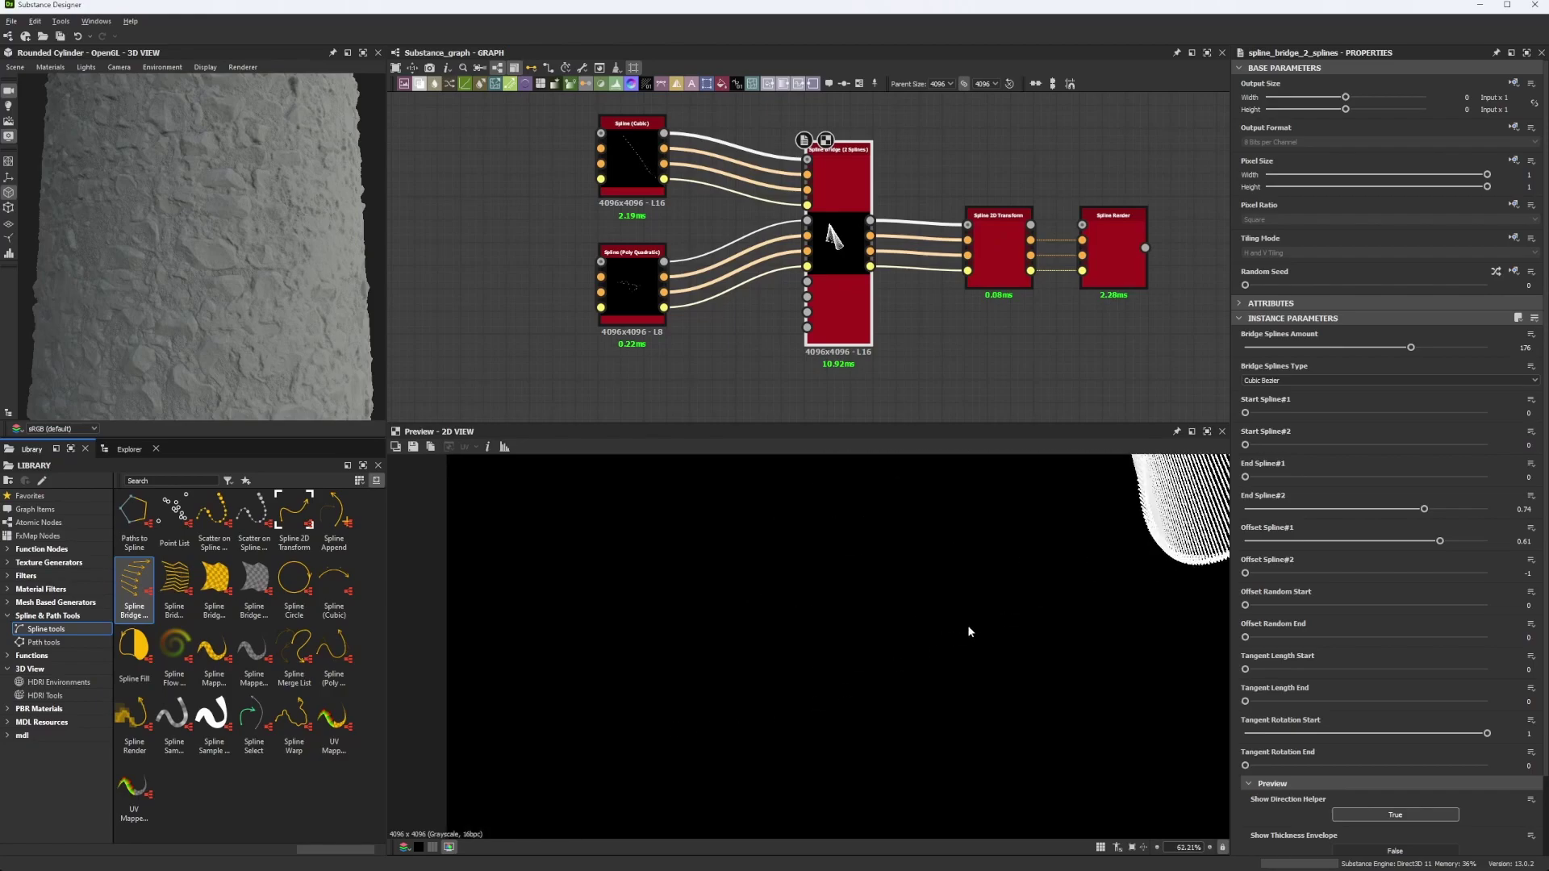
middle_click_drag(1022, 572, 739, 758)
middle_click_drag(769, 532, 756, 713)
scroll(765, 703, "down", 7)
left_click(1370, 412)
left_click_drag(1275, 446, 1122, 470)
left_click_drag(1314, 510, 1499, 536)
left_click_drag(1284, 572, 1058, 554)
- Set Offset Spline#1 to -1 and reset Offset Random Start to 0
scroll(812, 744, "up", 10)
left_click_drag(1440, 541, 1250, 609)
scroll(597, 640, "down", 9)
middle_click_drag(718, 694, 809, 687)
- Preview the Scatter on Spline output, then switch the preview back to Spline Bridge
scroll(959, 270, "down", 5)
middle_click_drag(945, 404, 936, 255)
scroll(936, 255, "up", 2)
scroll(849, 361, "up", 3)
middle_click_drag(821, 387, 792, 228)
double_click(899, 249)
middle_click_drag(1017, 250, 924, 476)
middle_click_drag(943, 161, 975, 358)
double_click(850, 328)
- Try other Offset Random End and Tangent Length End values, then return both to 0
scroll(694, 663, "up", 5)
left_click_drag(1248, 638, 1157, 654)
left_click_drag(1289, 710, 1173, 709)
scroll(1309, 720, "down", 3)
scroll(1283, 718, "up", 3)
scroll(795, 519, "down", 4)
- Enlarge the 2D preview area and move the cubic spline's p1 point down-left
left_click_drag(785, 423, 784, 386)
middle_click_drag(810, 558, 791, 640)
left_click(657, 161)
mouse_move(707, 503)
left_mouse_down()
mouse_move(630, 547)
mouse_move(636, 518)
mouse_move(757, 460)
mouse_move(890, 489)
mouse_move(854, 467)
mouse_move(726, 452)
mouse_move(844, 462)
mouse_move(710, 504)
left_mouse_up()
- Move three Spline (Poly Quadratic) control points up-left and left to twist the ribbon
left_click(637, 308)
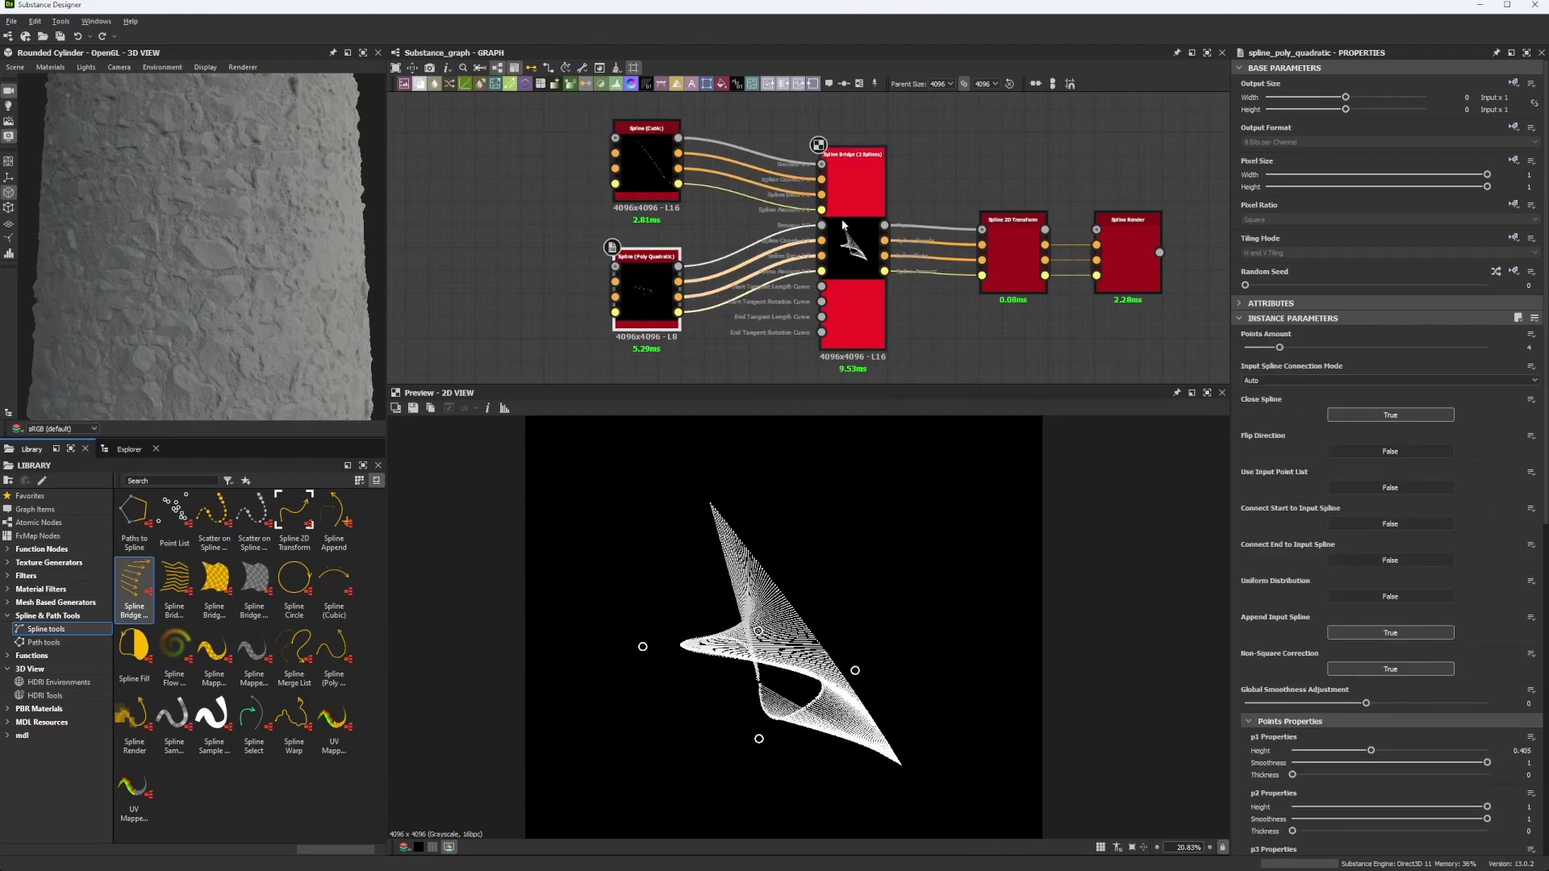
left_click_drag(760, 641, 952, 505)
left_click_drag(855, 671, 1031, 642)
mouse_move(762, 735)
left_mouse_down()
mouse_move(797, 801)
mouse_move(734, 710)
mouse_move(744, 733)
left_mouse_up()
left_click(641, 162)
scroll(743, 491, "down", 4)
scroll(793, 589, "up", 4)
- Preview the poly-quadratic spline alone, then the Spline Bridge's woven output
left_click(646, 286)
double_click(660, 274)
left_click(865, 234)
double_click(865, 234)
- Move the cubic spline's p1 point left and down, then shift its p1 tangent left, undoing failed tries
left_click(661, 195)
left_click_drag(676, 436, 751, 467)
left_click_drag(942, 772, 892, 696)
key("ctrl+z")
key("ctrl+z")
scroll(758, 465, "up", 3)
scroll(758, 467, "up", 5)
mouse_move(724, 457)
left_mouse_down()
mouse_move(847, 446)
mouse_move(715, 452)
left_mouse_up()
- Compare the cubic spline alone with the bridge output and undo the p1 nudge
key("ctrl+z")
scroll(926, 617, "down", 8)
scroll(1055, 711, "up", 5)
scroll(1041, 706, "down", 5)
left_click_drag(962, 683, 762, 698)
double_click(658, 171)
double_click(848, 316)
left_click(658, 173)
key("ctrl+z")
middle_click_drag(769, 287, 753, 316)
scroll(1388, 521, "down", 2)
- On Spline Bridge, test Start Spline#1 at 0 (undone) and set End Spline#2 to 0
left_click(839, 313)
left_click_drag(1370, 325, 1245, 324)
middle_click_drag(798, 478, 804, 501)
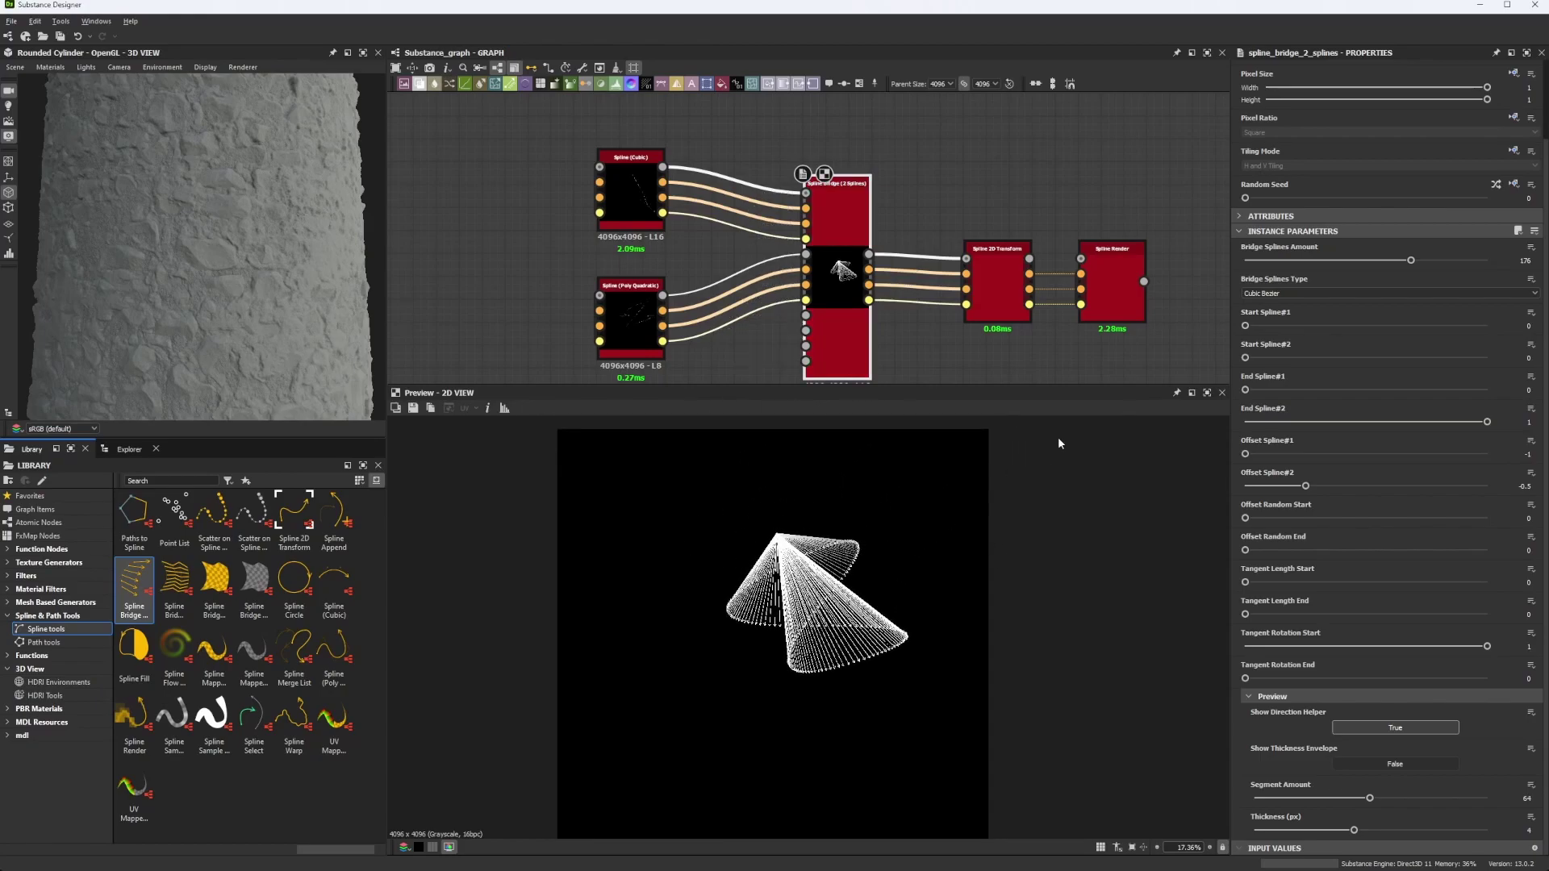
key("ctrl+z")
left_click_drag(1426, 425, 1033, 429)
- Undo the End Spline#2 change and nudge a poly-quadratic control point up to reshape the ribbon
key("ctrl+z")
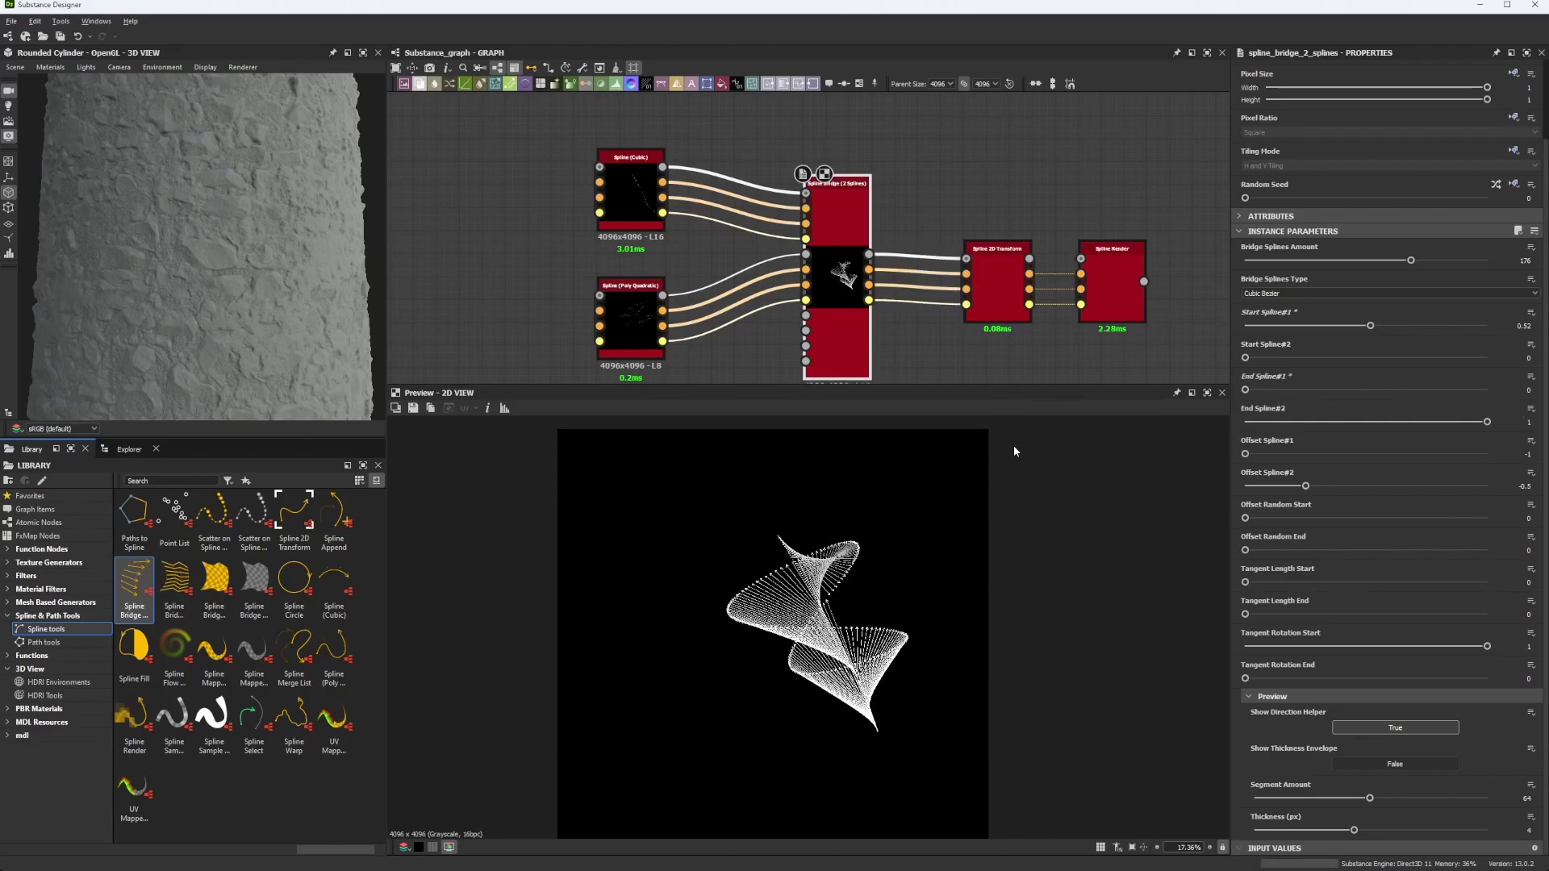
middle_click_drag(751, 228, 730, 175)
left_click(610, 258)
left_click(807, 226)
left_click(610, 258)
mouse_move(911, 503)
left_mouse_down()
mouse_move(874, 546)
mouse_move(912, 492)
left_mouse_up()
left_click(816, 266)
- Move two poly-quadratic spline points, pushing the ribbon's upper end up and right
left_click(600, 155)
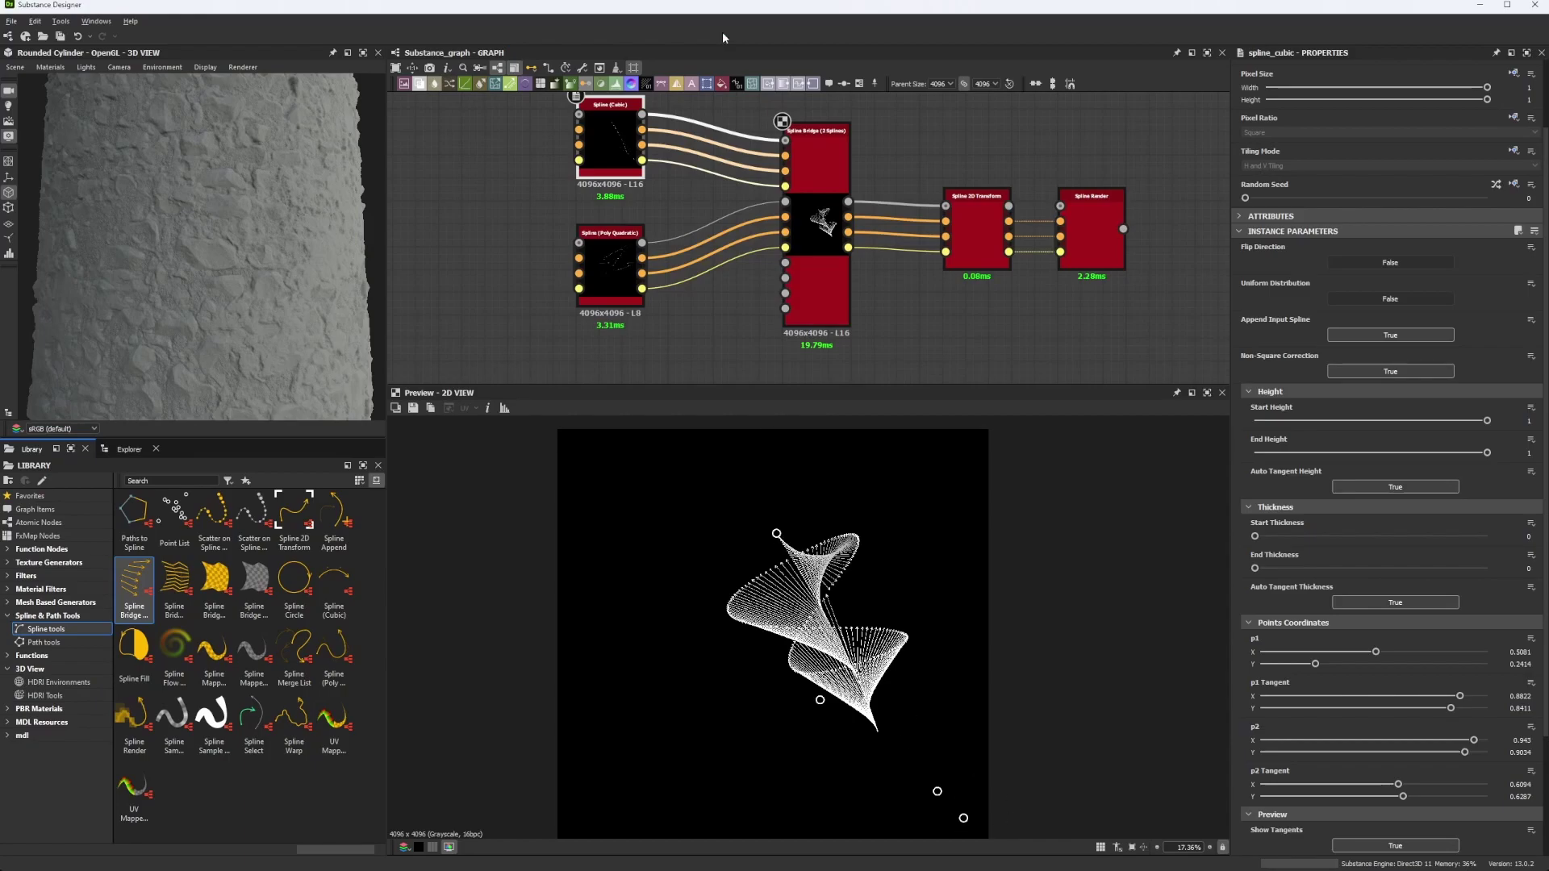
left_click(604, 270)
double_click(840, 185)
left_click(622, 291)
left_click_drag(912, 493, 953, 452)
left_click_drag(655, 630, 677, 603)
- Preview the poly-quadratic spline, then the bridge, and lower Start Spline#1 from 0.52 to 0.37
double_click(631, 267)
double_click(826, 171)
left_click_drag(1370, 326, 1543, 381)
- Undo the Start Spline#1 change, set Start Spline#2 to 0.5, and widen the poly-quadratic cone
key("ctrl+z")
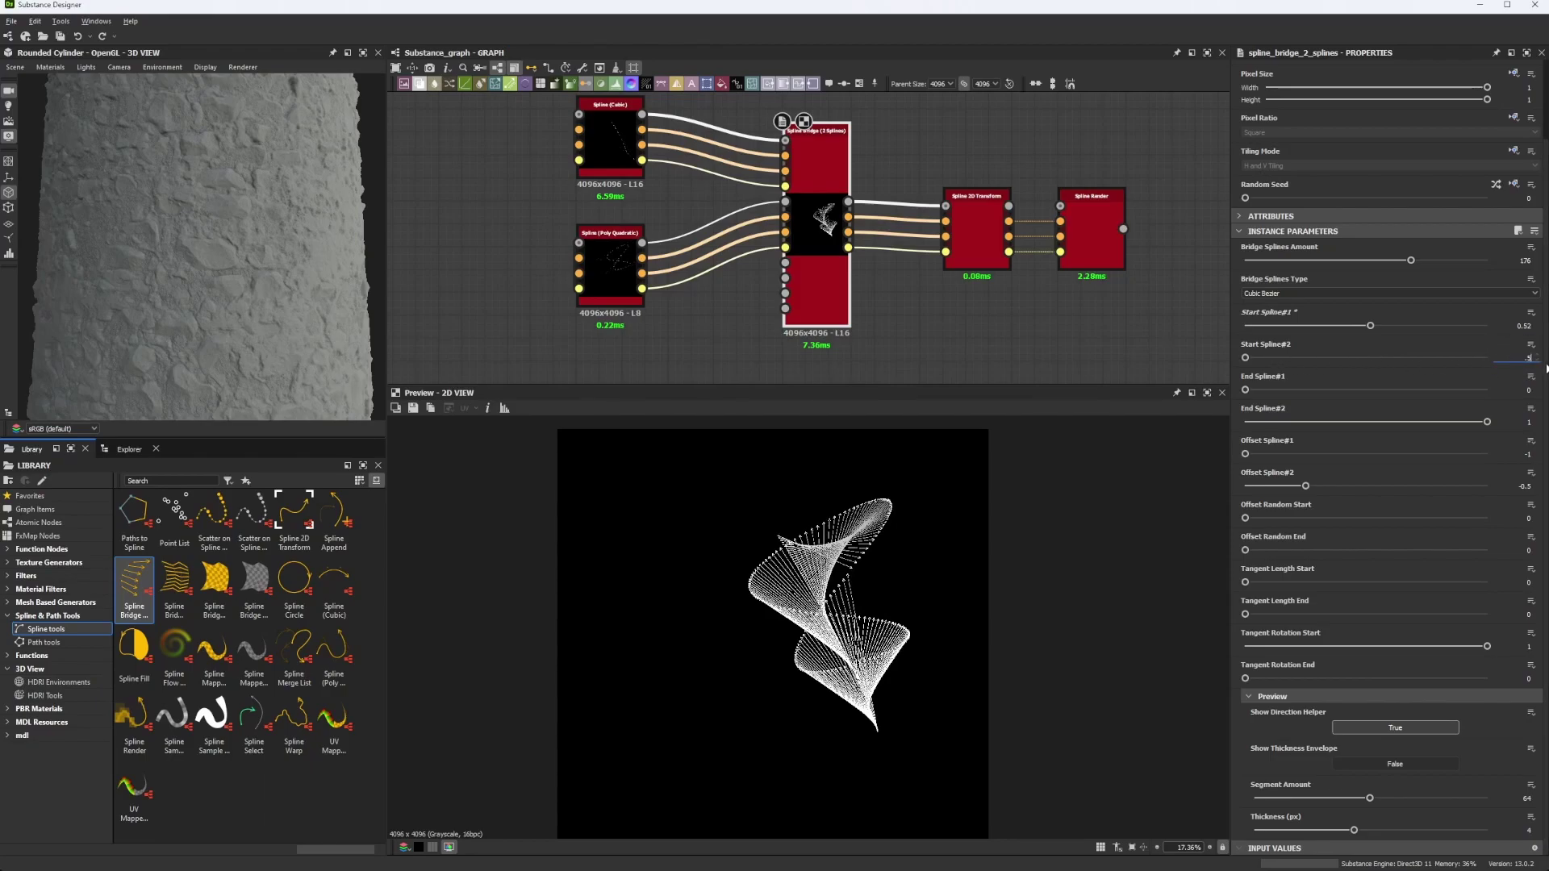
key("Return")
left_click(608, 279)
left_click_drag(954, 452, 925, 441)
mouse_move(677, 602)
left_mouse_down()
mouse_move(623, 602)
mouse_move(661, 599)
left_mouse_up()
- Reshape the cubic spline by moving p1 down-right and pulling the p2 tangent left
left_click(630, 143)
left_click_drag(776, 534, 816, 587)
mouse_move(827, 603)
left_mouse_down()
mouse_move(841, 627)
mouse_move(821, 612)
left_mouse_up()
left_click_drag(821, 696, 767, 832)
- Lower the poly-quadratic spline's top point and shift its right point slightly left
left_click(610, 270)
left_click_drag(925, 442, 912, 496)
mouse_move(971, 628)
left_mouse_down()
mouse_move(928, 680)
mouse_move(974, 614)
left_mouse_up()
scroll(815, 572, "up", 5)
scroll(816, 571, "down", 3)
- Raise the poly-quadratic Points Amount to 5 and move its top and left points inward
left_click(1300, 263)
left_click_drag(681, 438, 748, 557)
left_click_drag(591, 607, 803, 643)
scroll(807, 645, "down", 2)
scroll(808, 656, "up", 1)
middle_click_drag(910, 255, 728, 304)
- Preview Spline 2D Transform and trial an offset down-right, then undo it
left_click(801, 258)
double_click(816, 239)
scroll(839, 543, "down", 3)
left_click_drag(785, 536, 954, 590)
key("ctrl+z")
- Compare with Spline Render, then offset the spline slightly left and up to -0.0563, -0.0406
left_click(936, 239)
scroll(878, 541, "up", 5)
scroll(878, 539, "down", 4)
left_click(810, 238)
scroll(874, 484, "up", 4)
left_click_drag(873, 484, 855, 480)
- Check the offset result in Spline Render and centre the Spline Render node in the graph
left_click(936, 250)
scroll(926, 244, "down", 1)
scroll(928, 250, "up", 5)
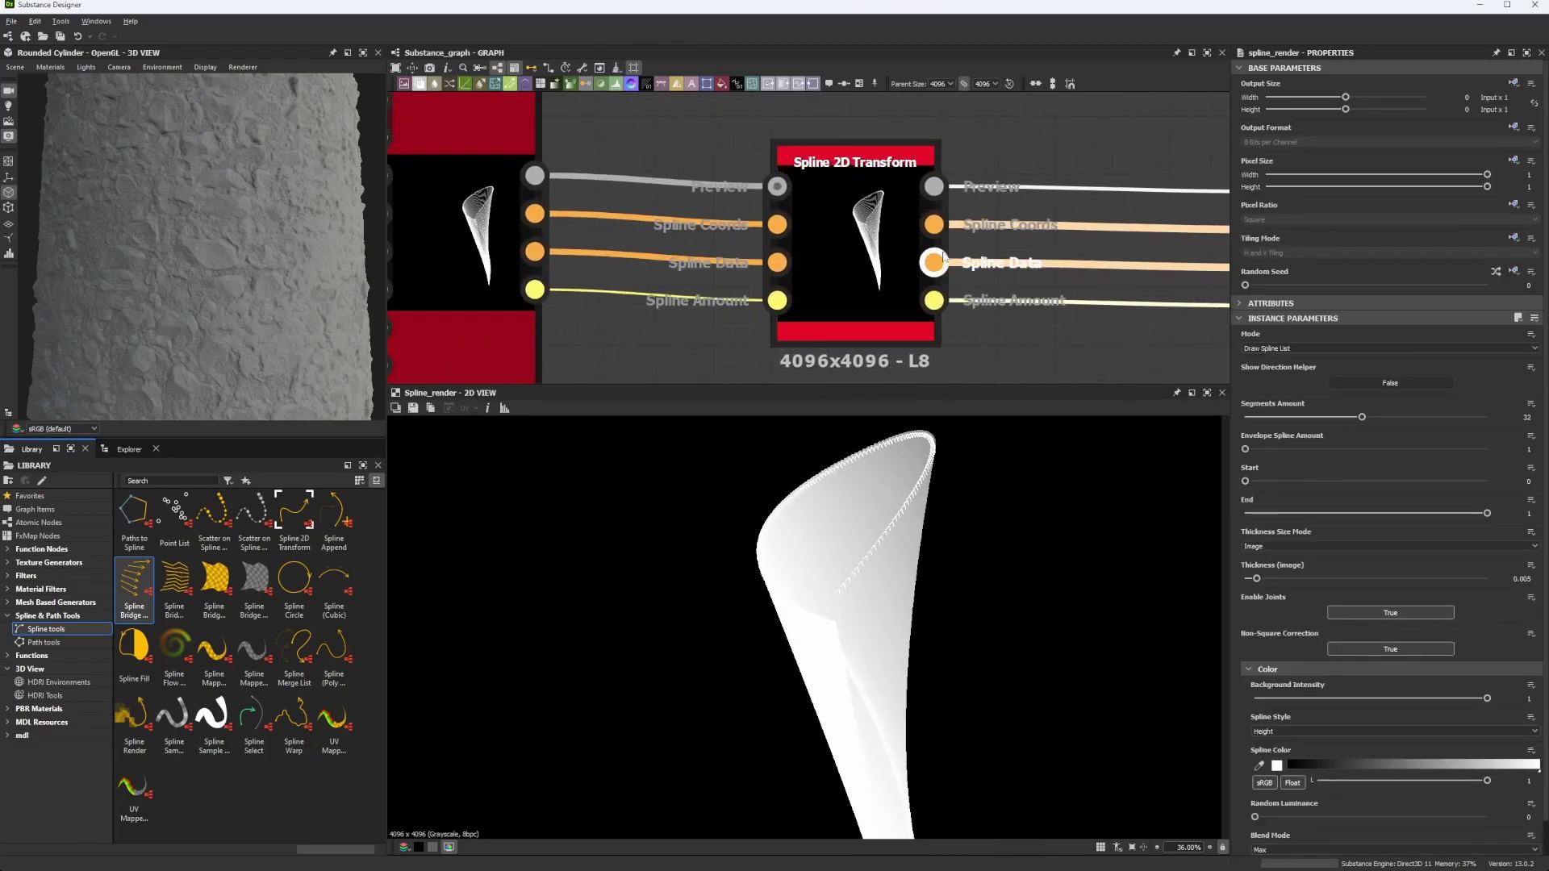
left_click(855, 242)
middle_click_drag(941, 248, 702, 196)
middle_click_drag(848, 256, 646, 244)
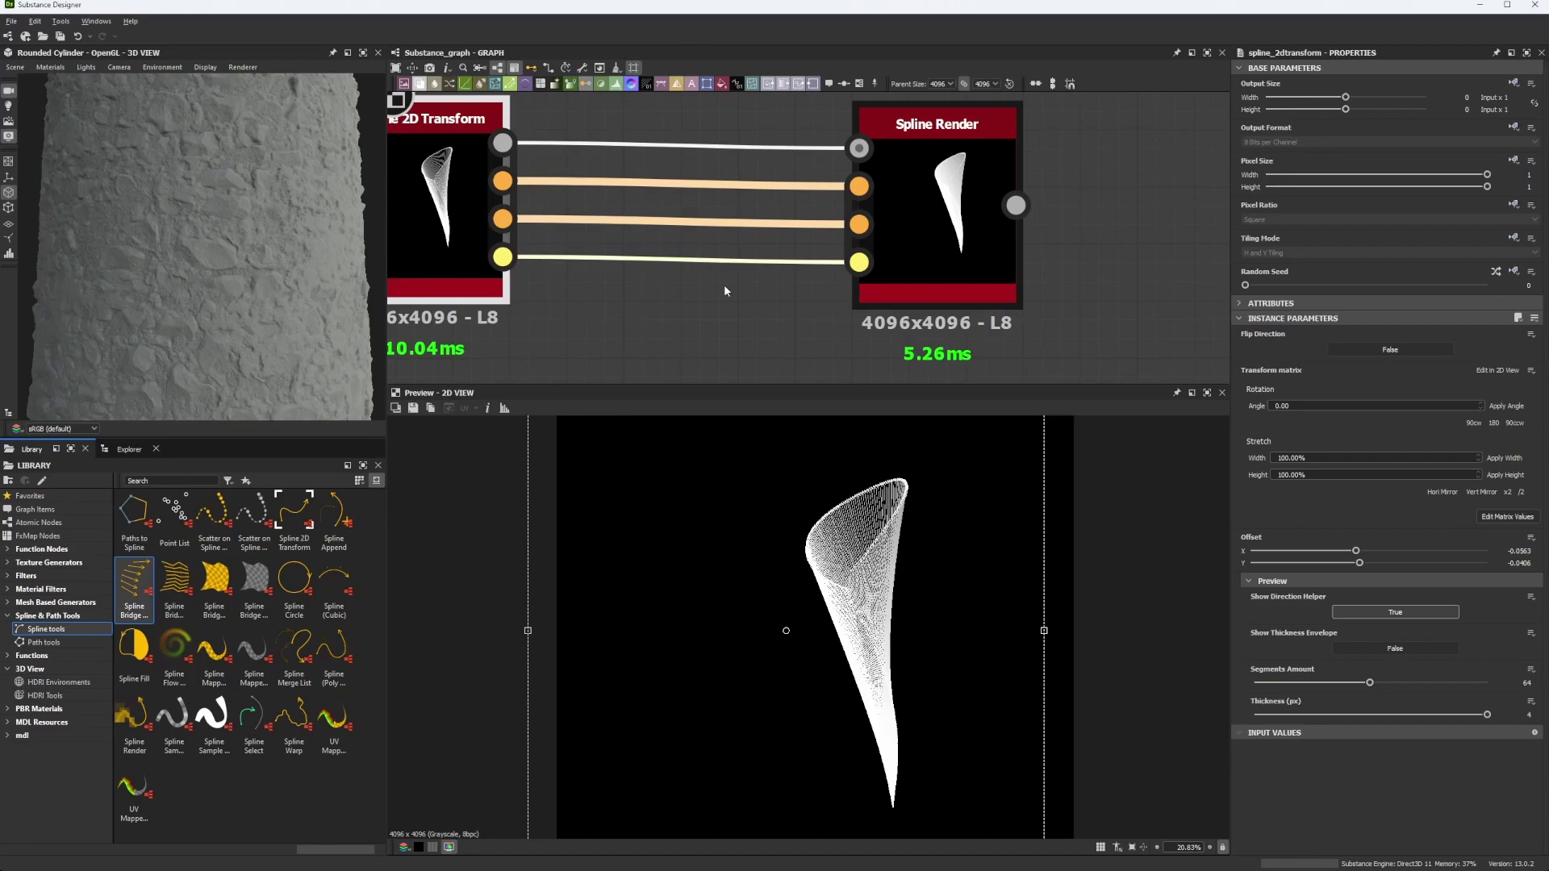